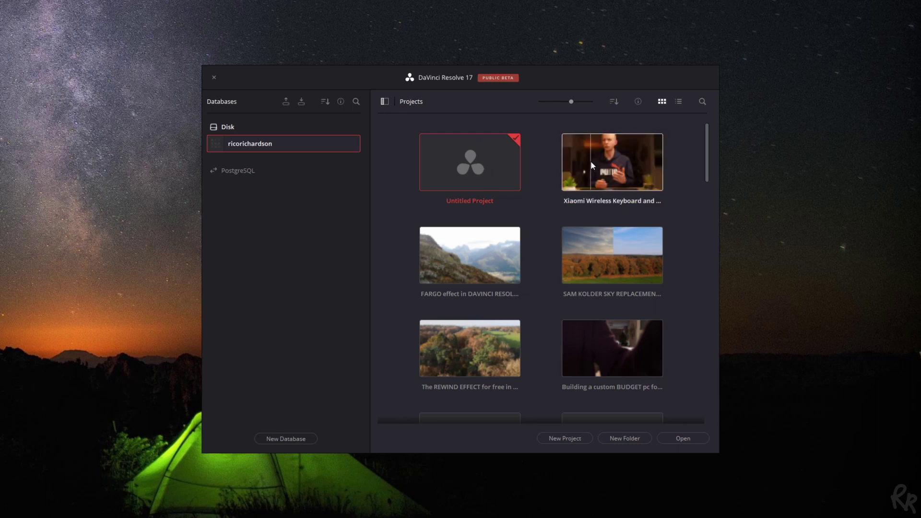
Begin exporting the Xiaomi Wireless Keyboard and Mouse project, then cancel the export
right_click(622, 163)
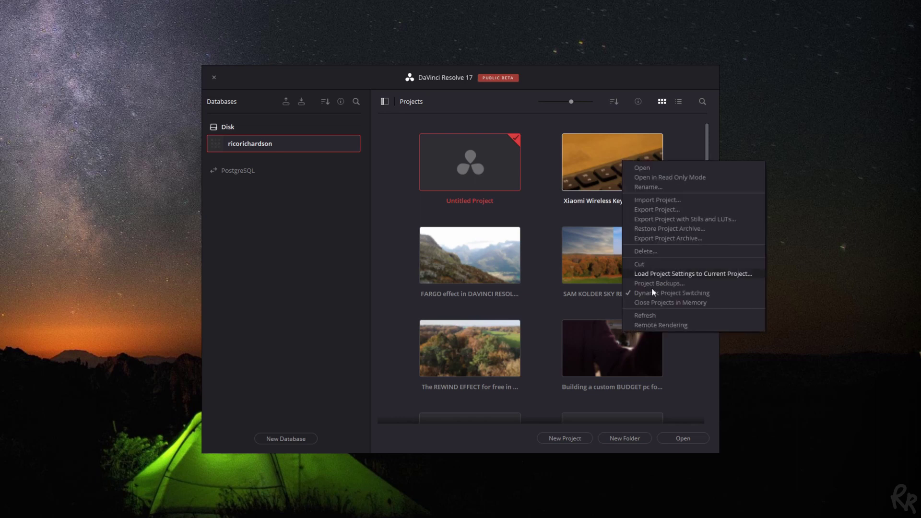
left_click(657, 210)
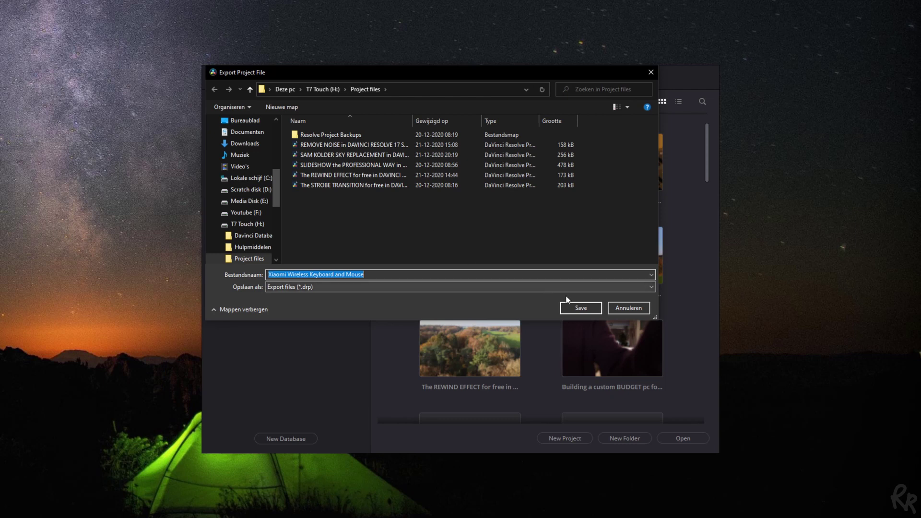
left_click(634, 308)
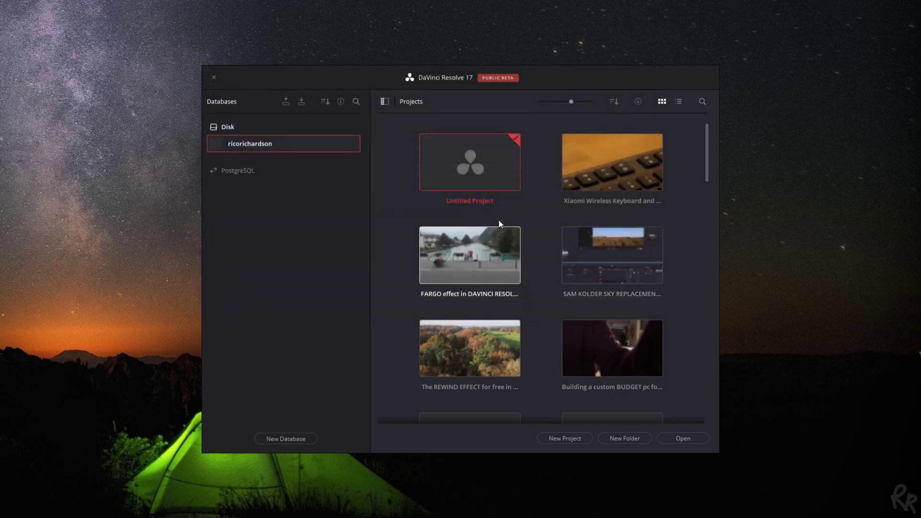
Import the STROBE TRANSITION .drp project file from the Project files folder on T7 Touch
right_click(541, 216)
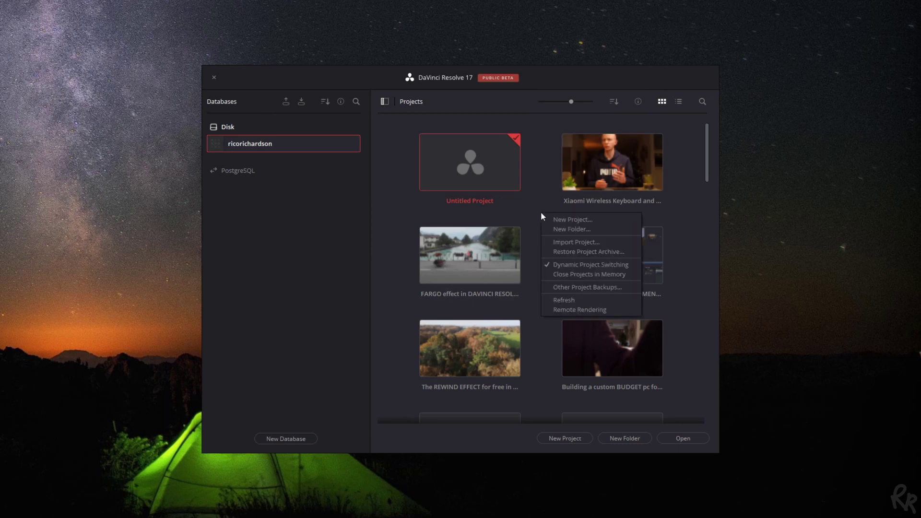
left_click(566, 243)
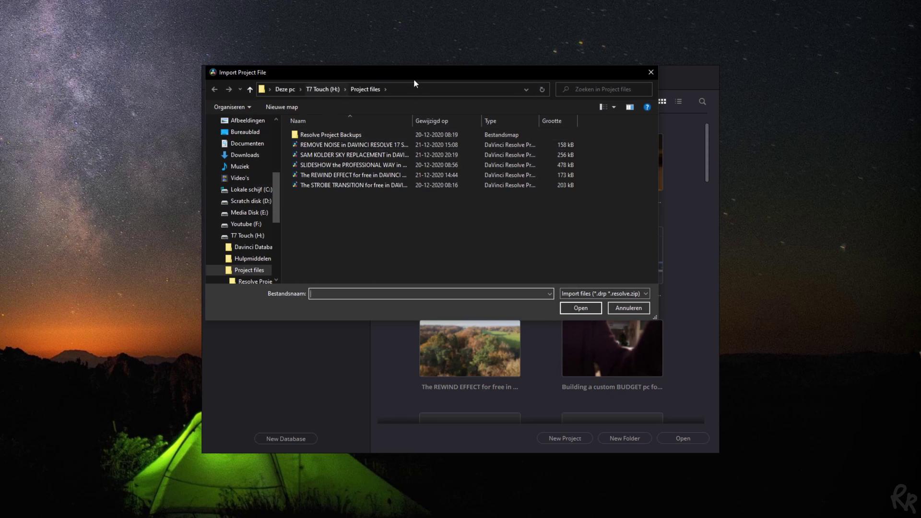
left_click(351, 189)
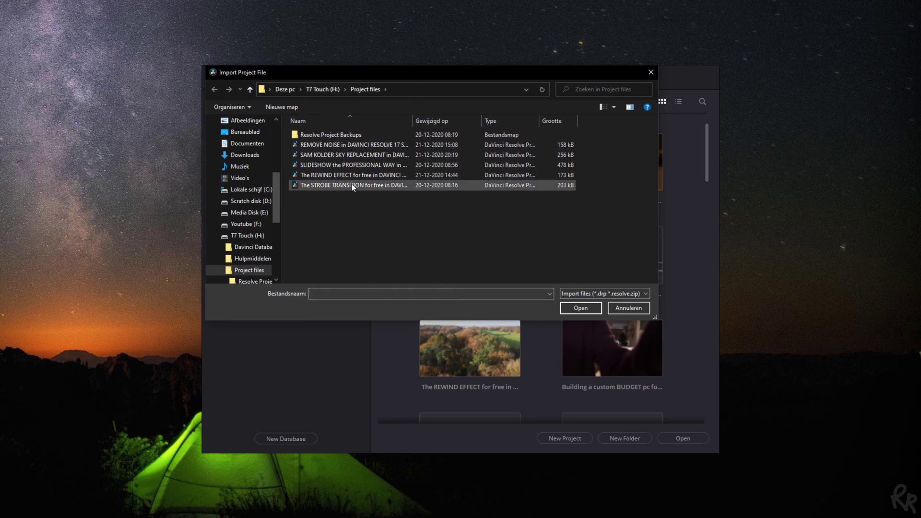
left_click(590, 310)
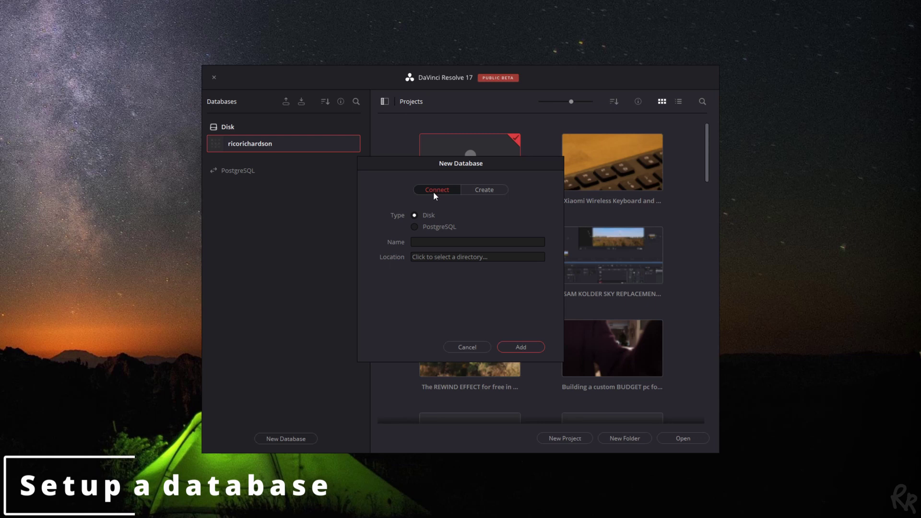
left_click(485, 190)
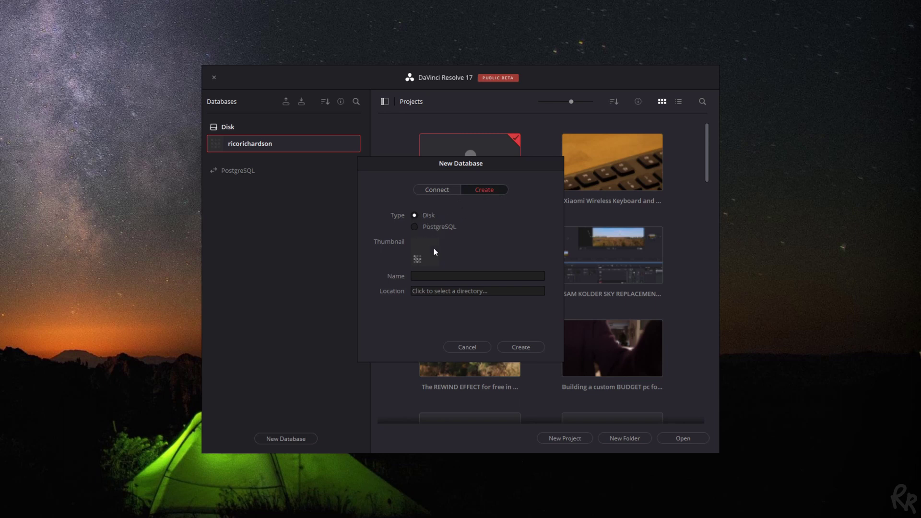
left_click(450, 276)
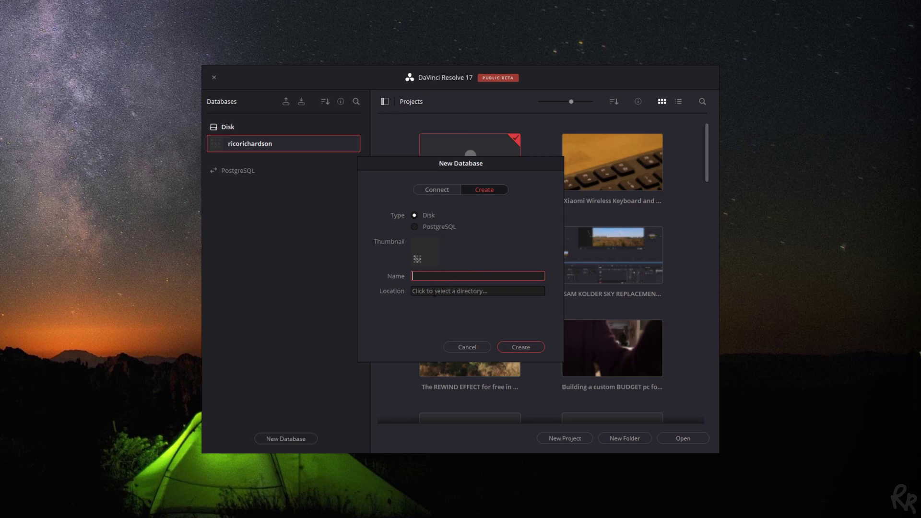
left_click(434, 291)
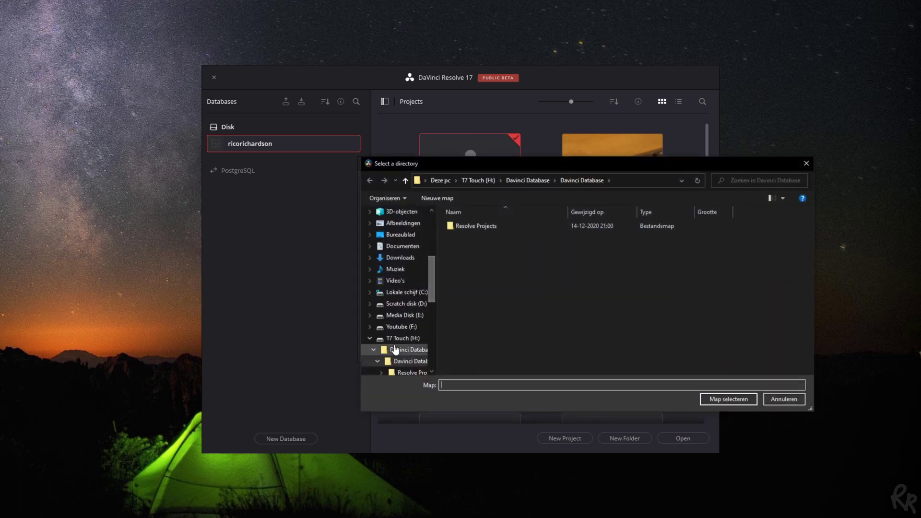
left_click(402, 338)
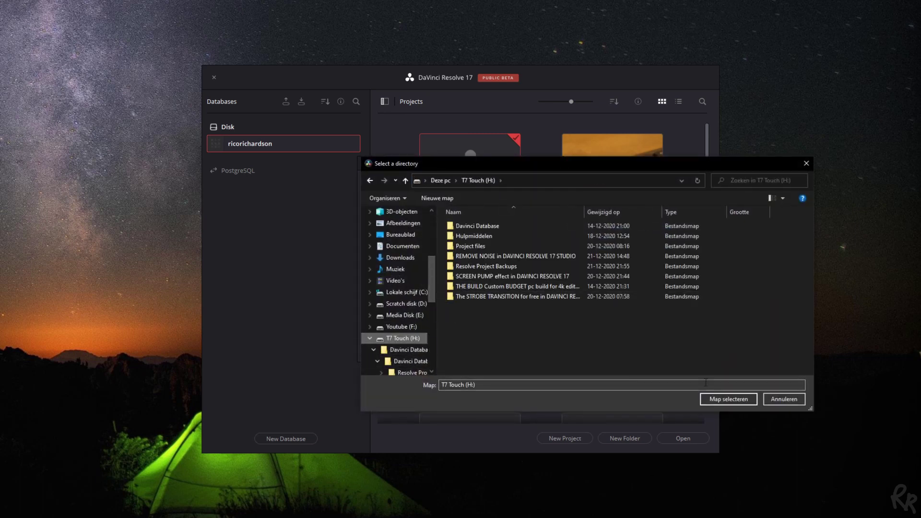
left_click(783, 399)
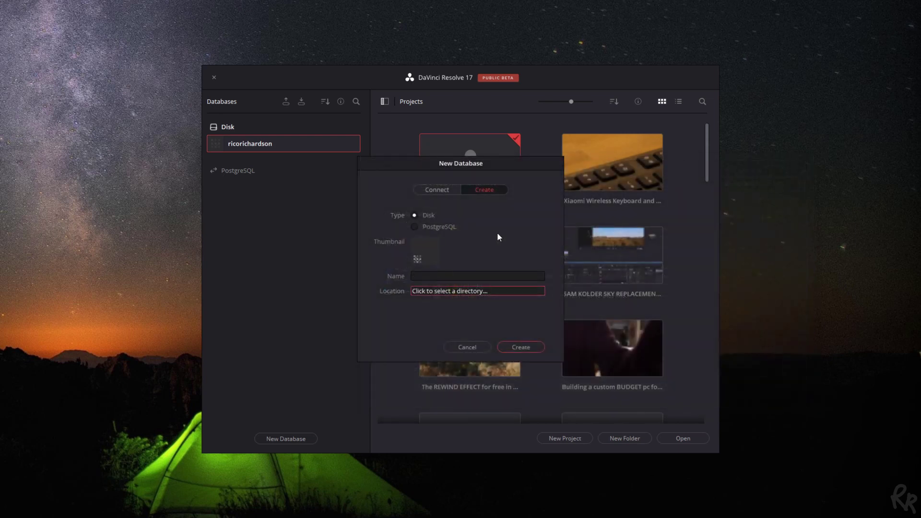
left_click(475, 346)
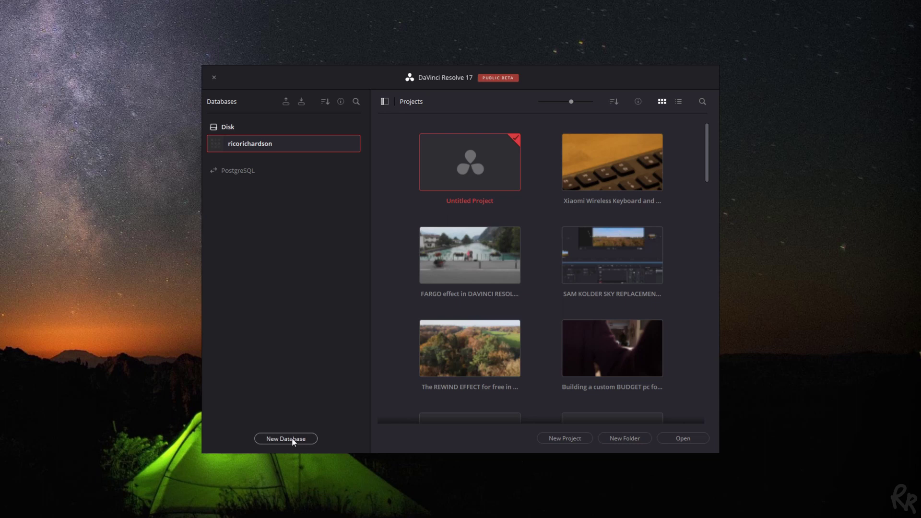
Disconnect the disk database and confirm, leaving the Project Manager with no databases
right_click(254, 145)
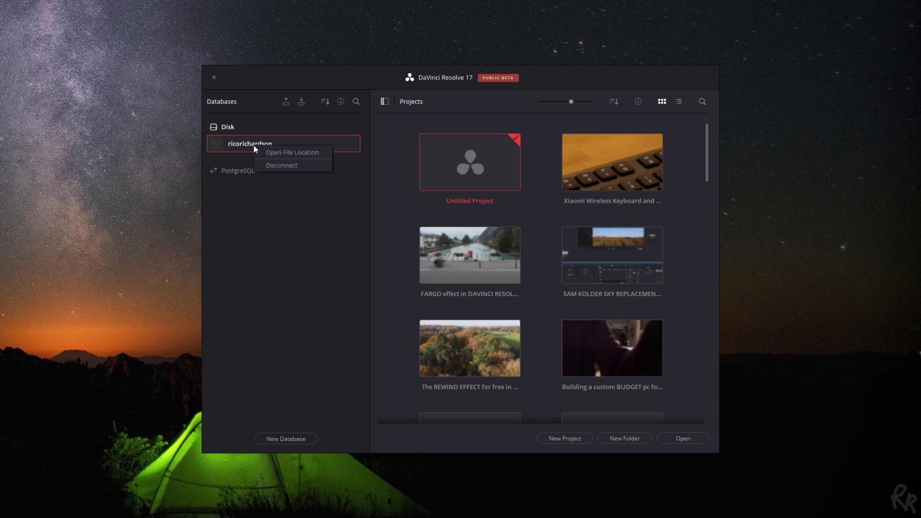
left_click(293, 166)
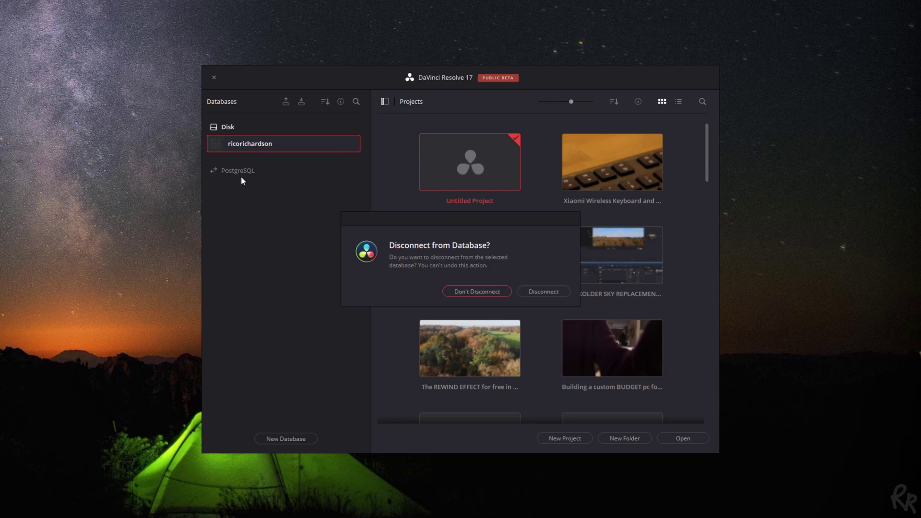
left_click(543, 292)
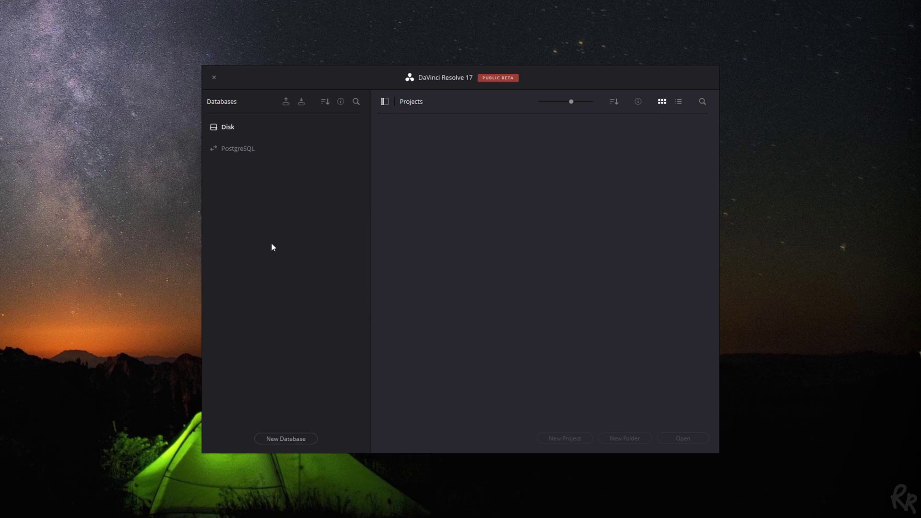
left_click(283, 439)
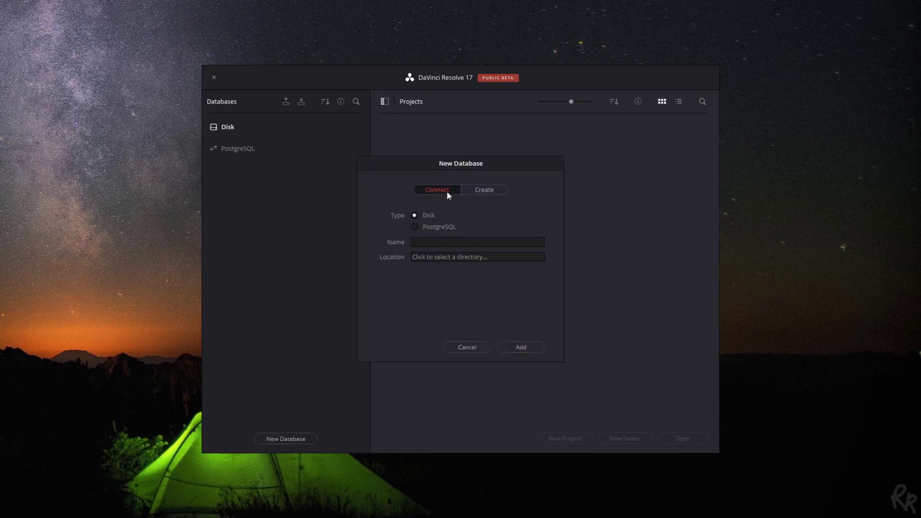
left_click(451, 243)
type("ricoric")
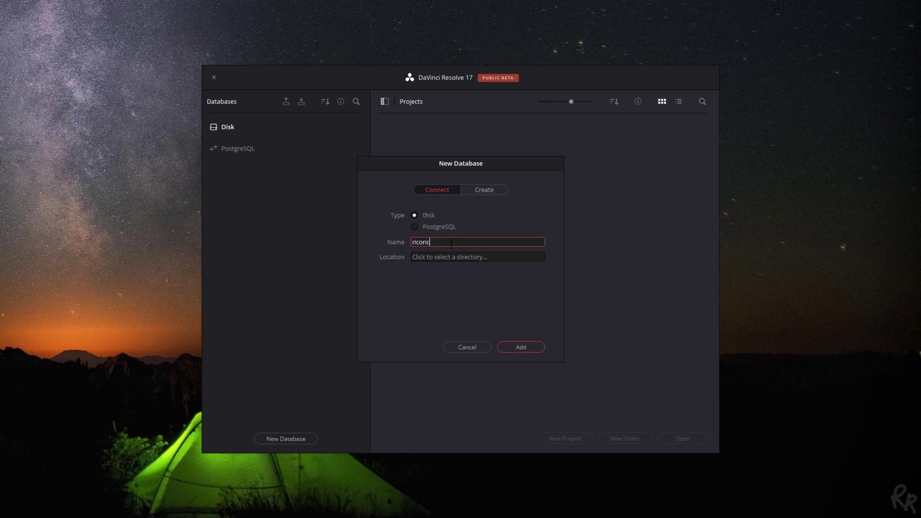
type("hardson")
left_click(450, 258)
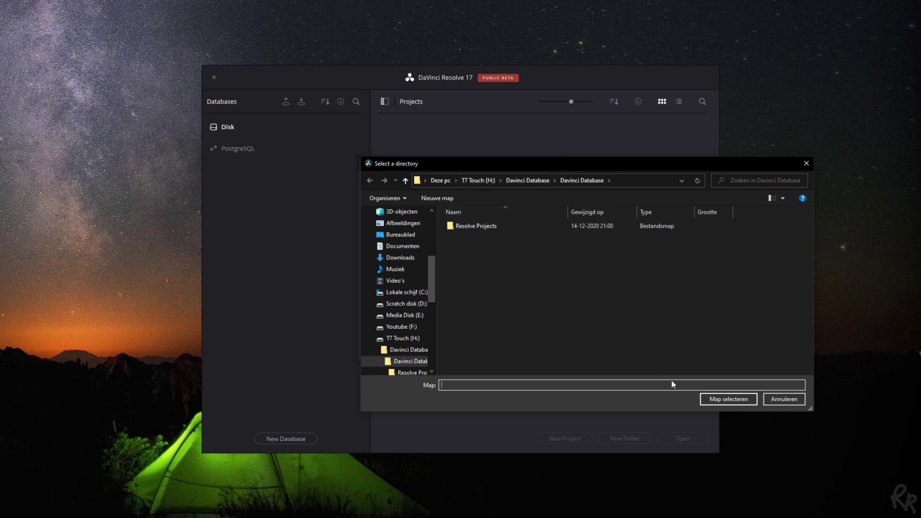
left_click(728, 399)
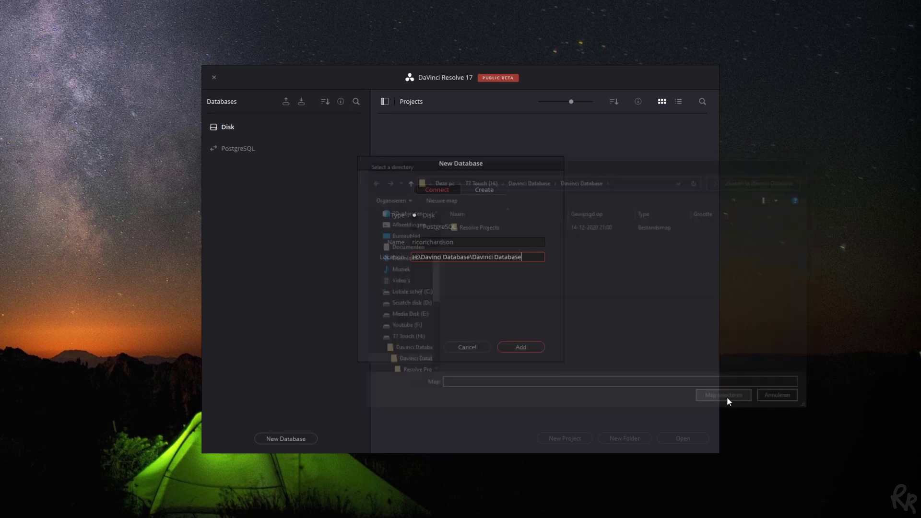
left_click(525, 350)
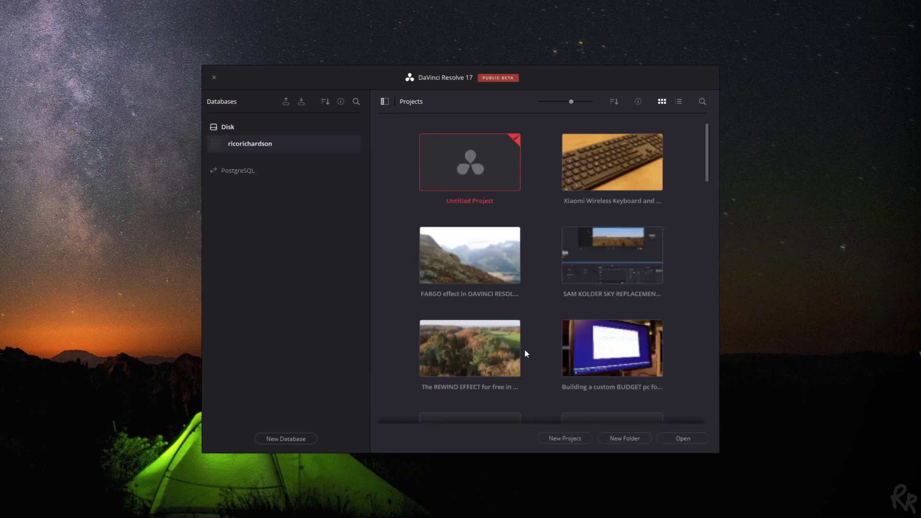
scroll(538, 202, "down", 3)
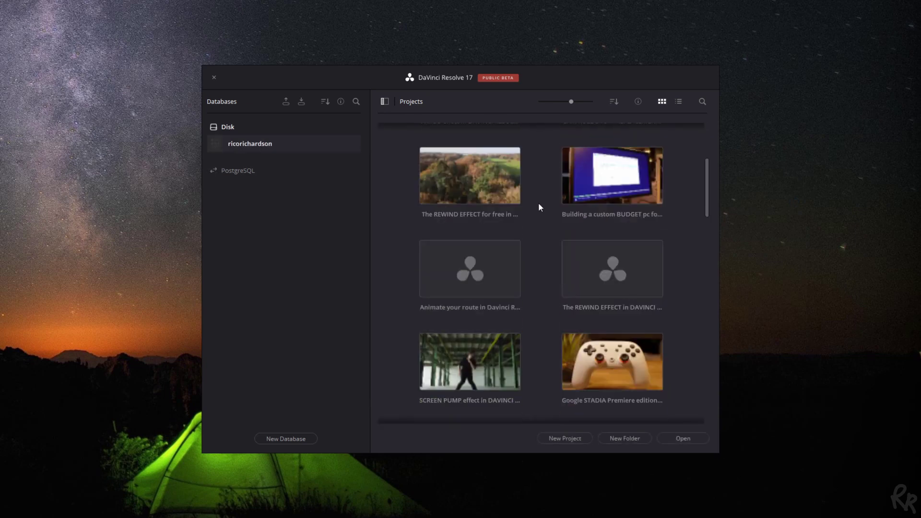
scroll(538, 202, "up", 3)
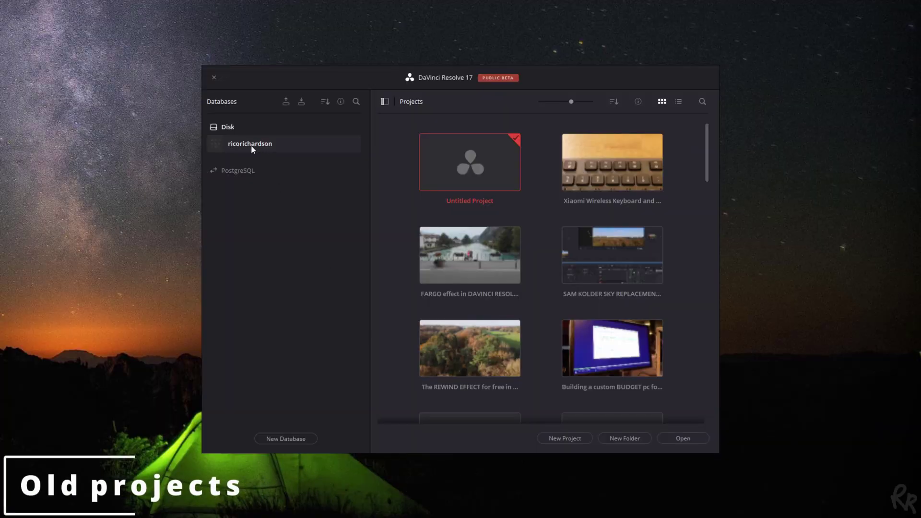
Open the disk database's file location and browse to Resolve Projects > Users > guest
right_click(252, 145)
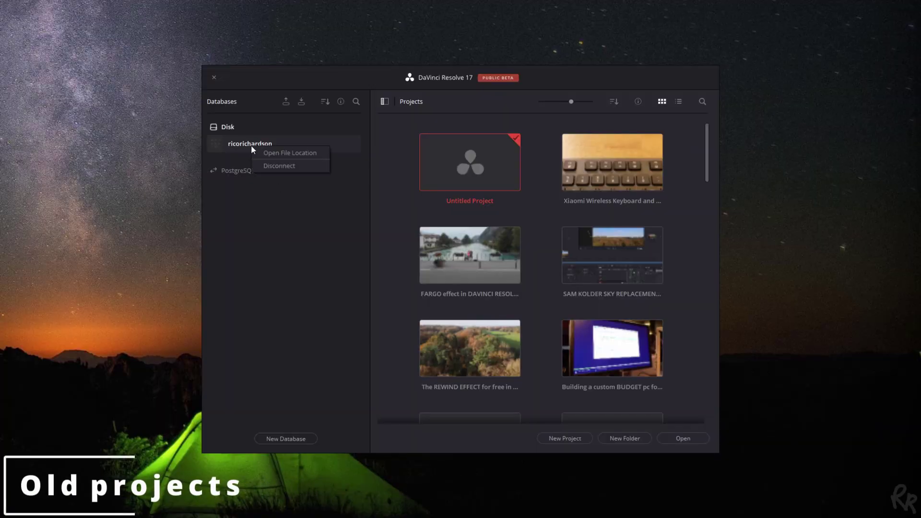
left_click(285, 153)
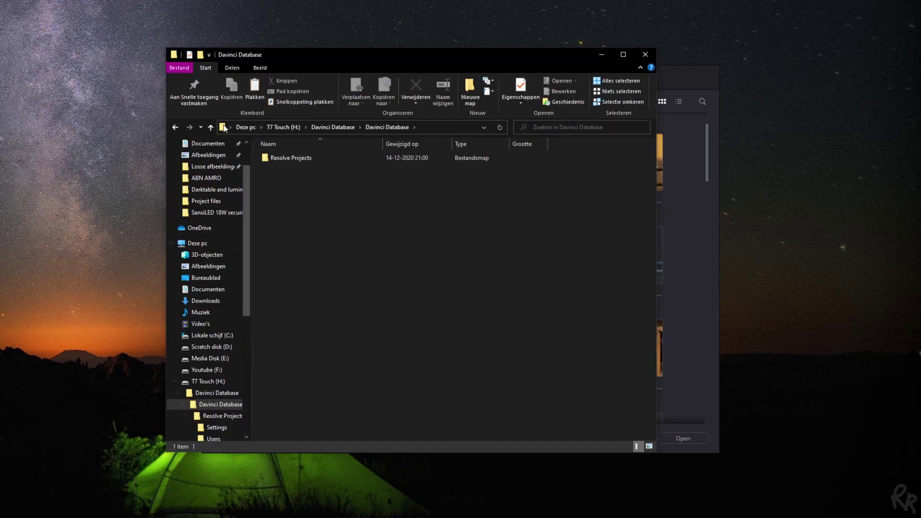
double_click(283, 160)
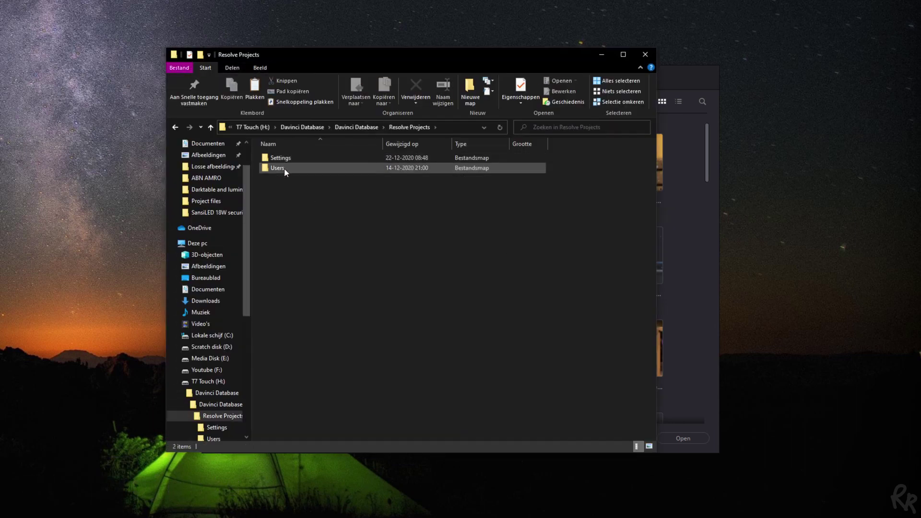
left_click(284, 168)
double_click(284, 168)
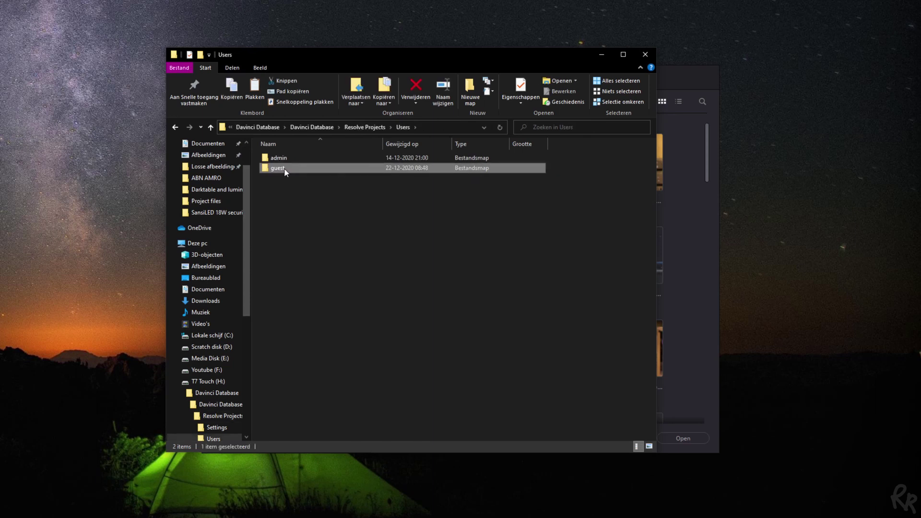
double_click(284, 167)
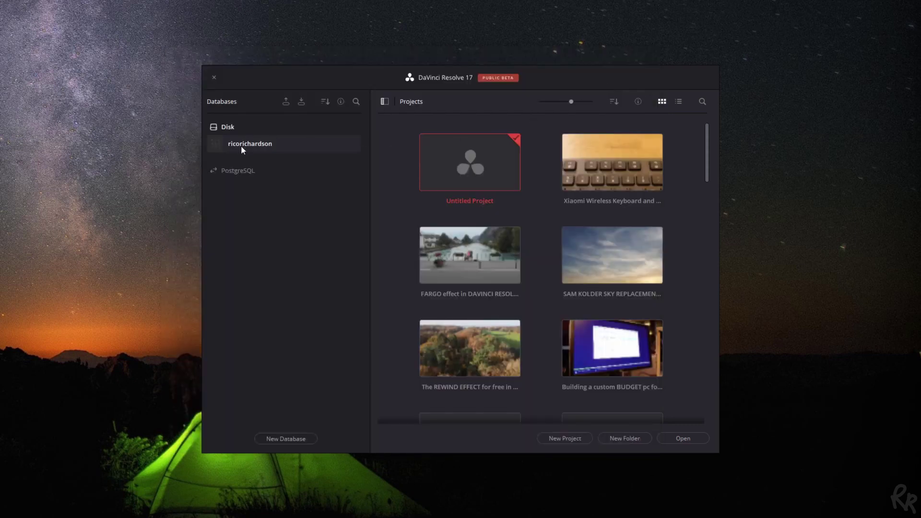
Reopen the database's Resolve Projects > Users > guest folder in Explorer, then close Explorer
right_click(242, 147)
left_click(288, 154)
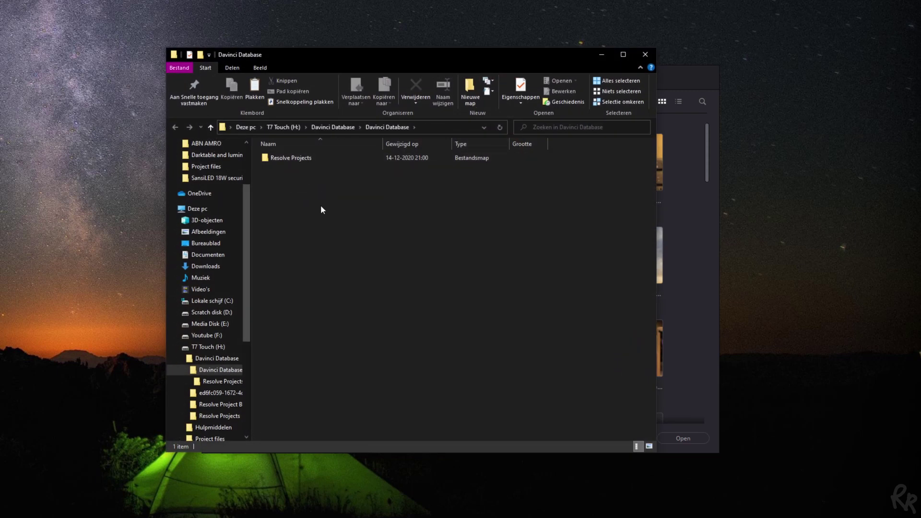
double_click(324, 159)
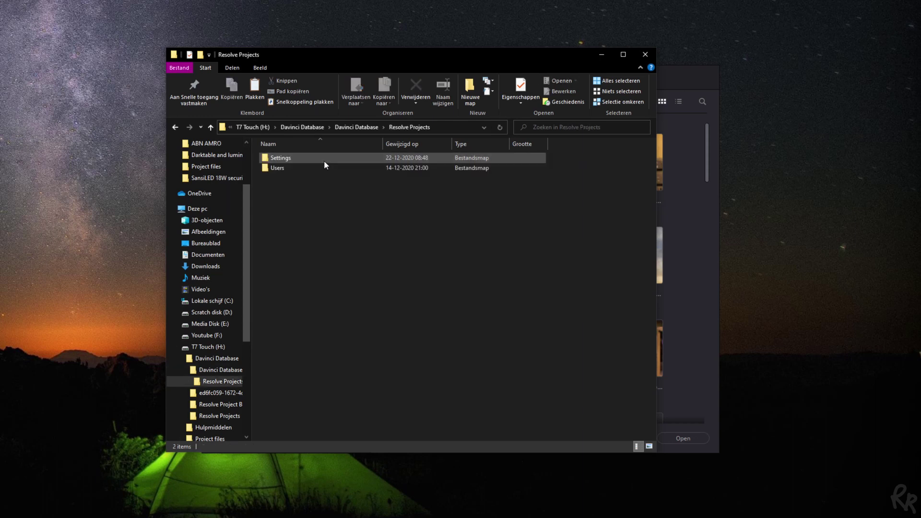
double_click(282, 169)
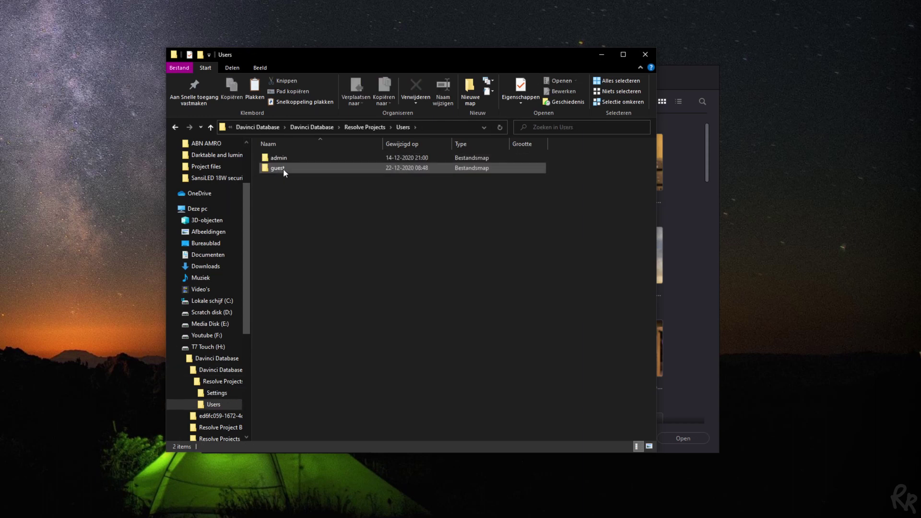
double_click(283, 169)
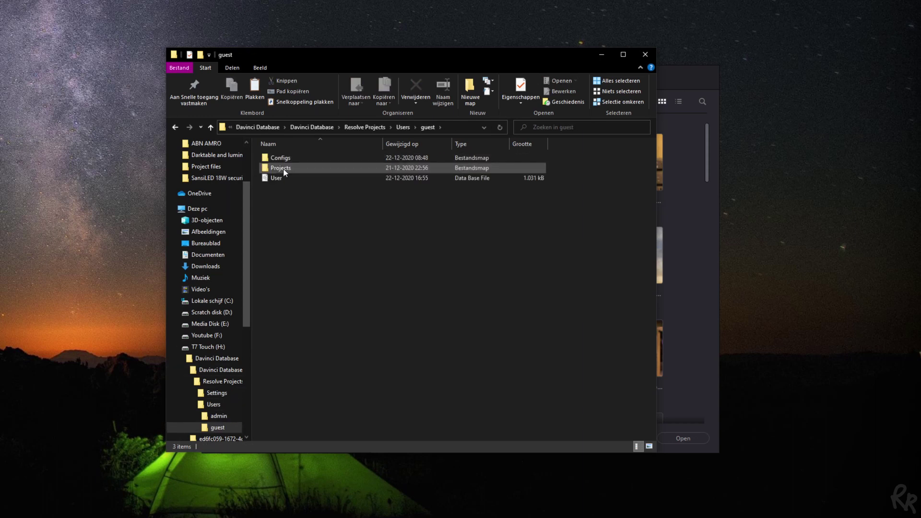
left_click(645, 54)
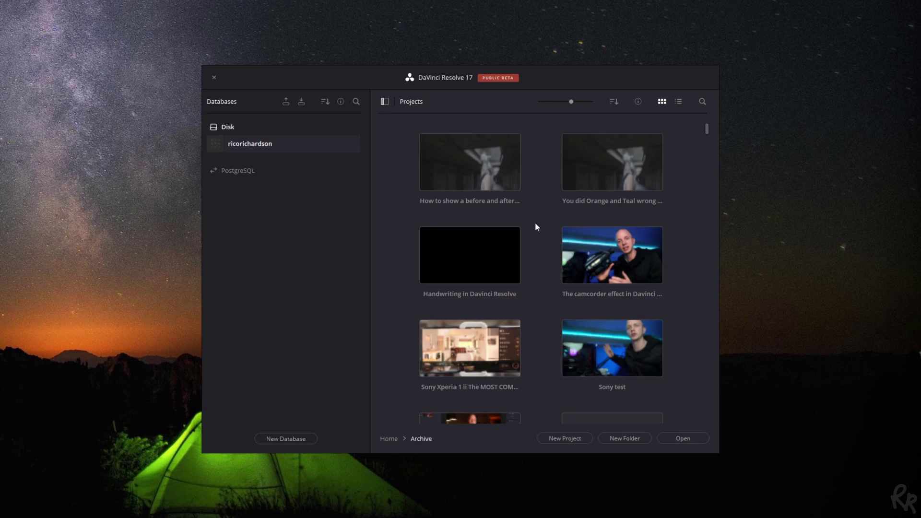
Scroll through the Archive folder's projects, then go back to the Home project list
scroll(534, 222, "down", 3)
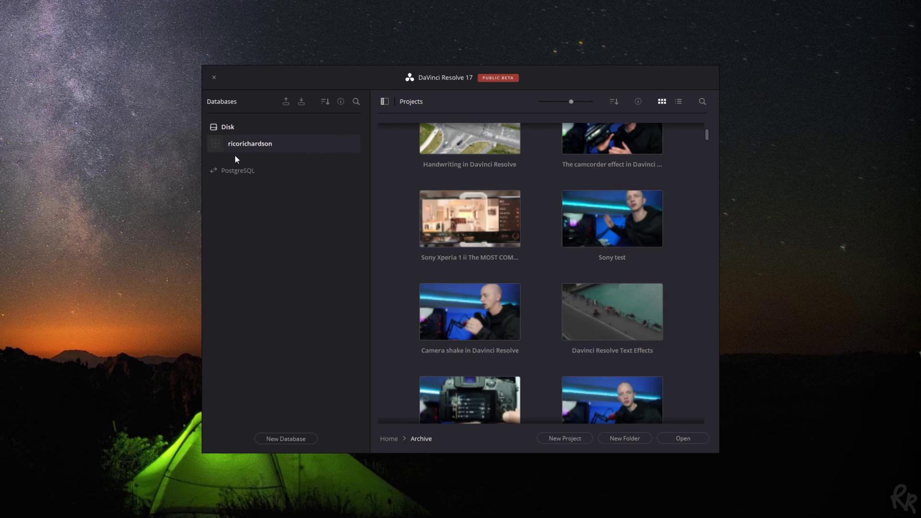
scroll(532, 259, "down", 4)
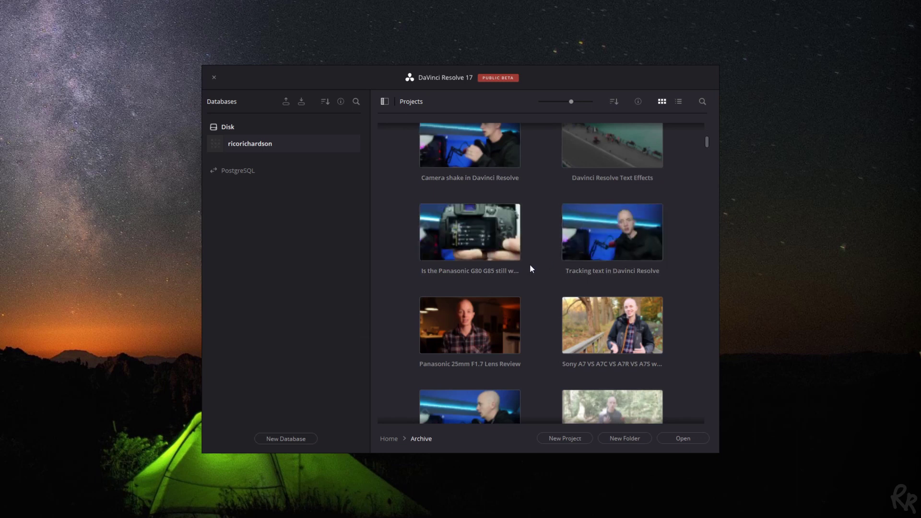
scroll(531, 268, "up", 4)
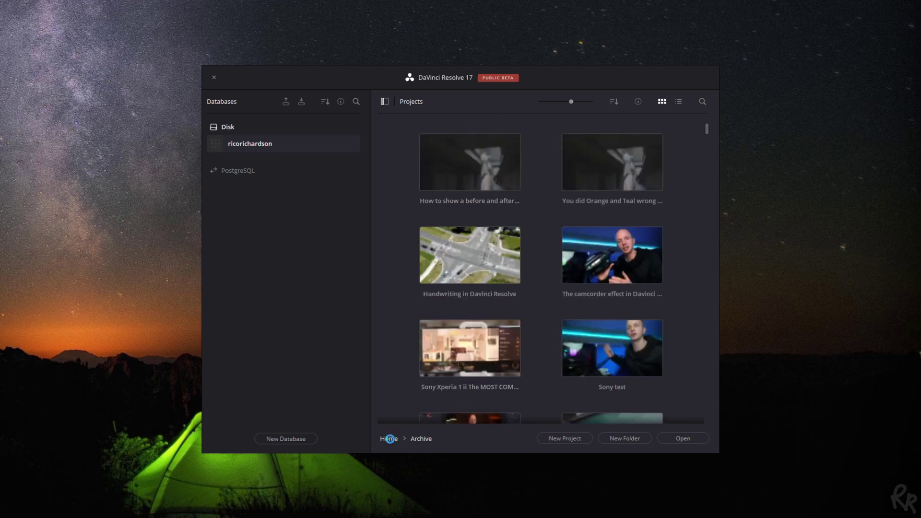
left_click(389, 438)
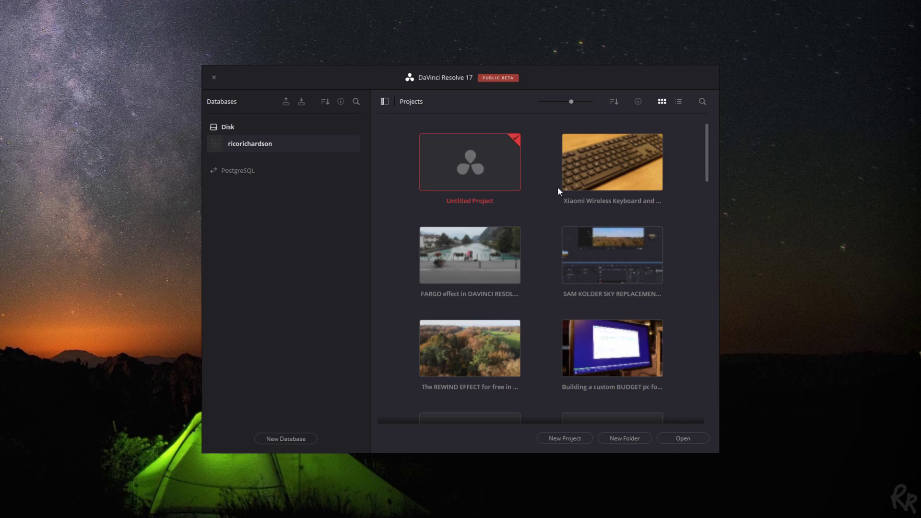
Open the Xiaomi Wireless Keyboard and Mouse project from the Project Manager
double_click(622, 174)
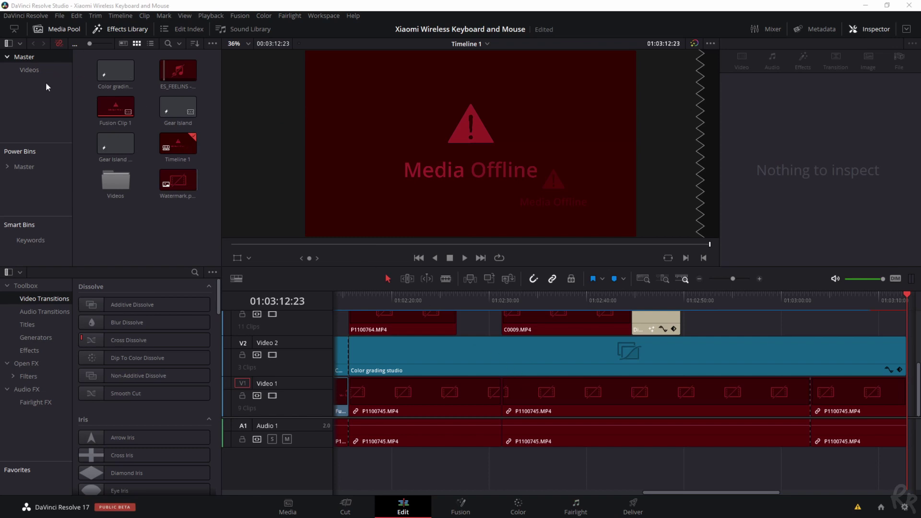
Select all clips in the Videos bin and choose Change Source Folder for them
left_click(26, 72)
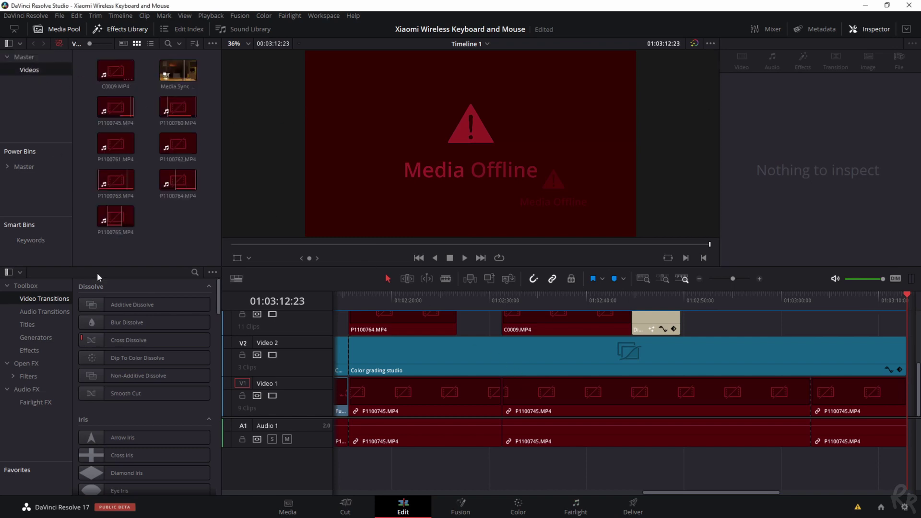
left_click(106, 101)
left_click(130, 221)
left_click(109, 67)
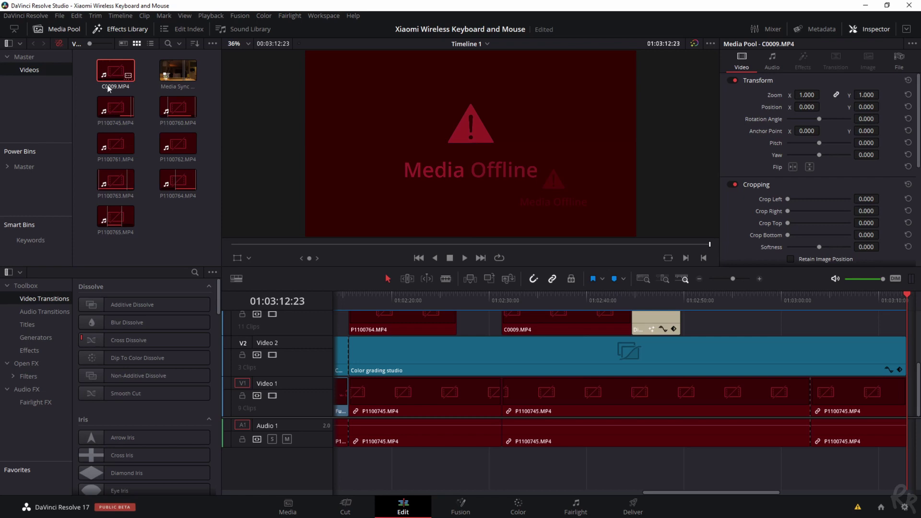
left_click(126, 222, "shift")
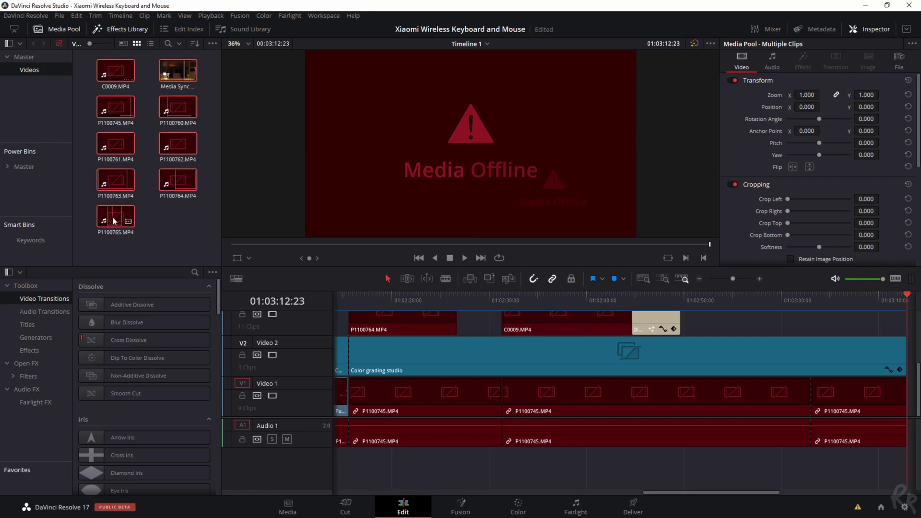
right_click(114, 221)
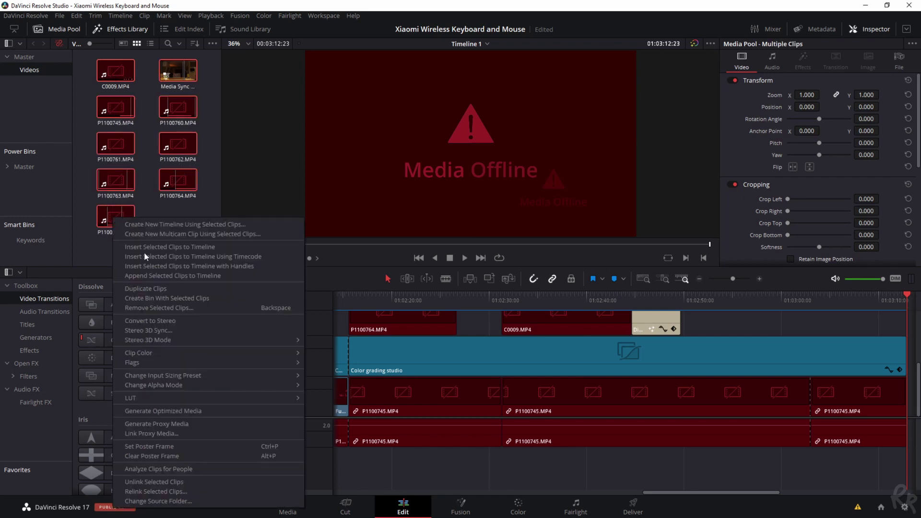
left_click(169, 490)
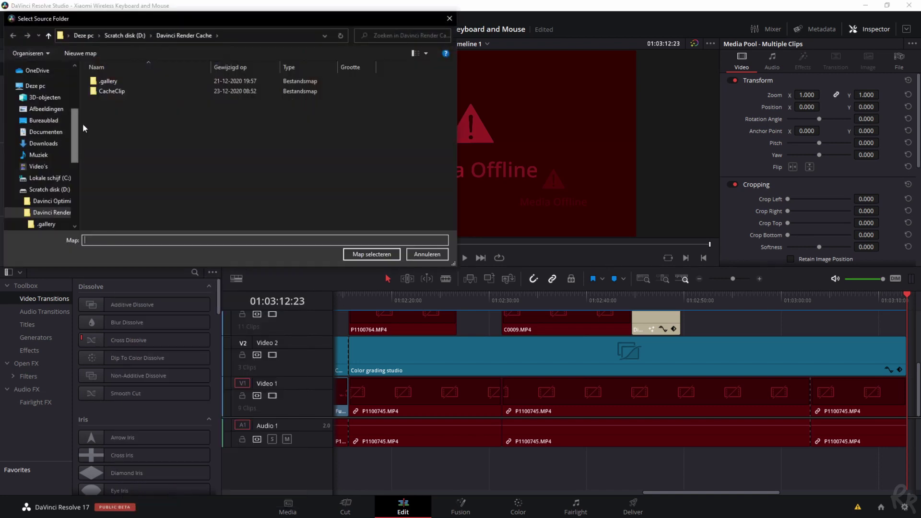